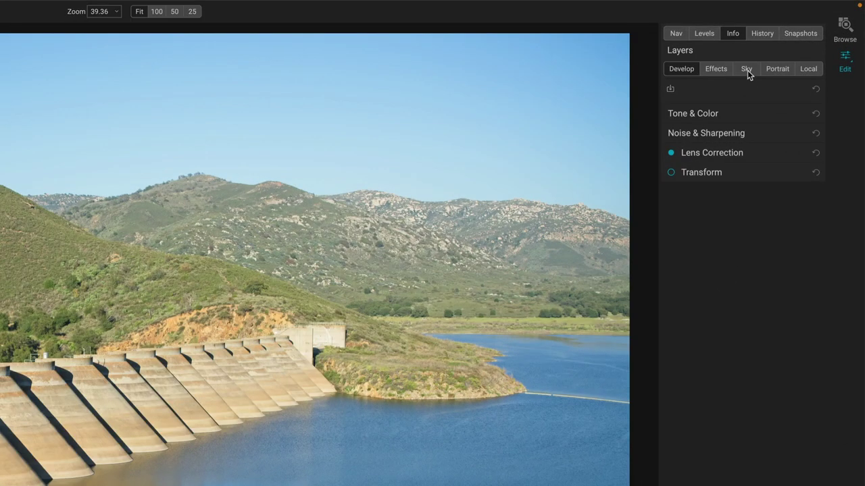
- Swap the sky for Clouds 002 with Reflection turned on so the clouds mirror in the lake
click(787, 48)
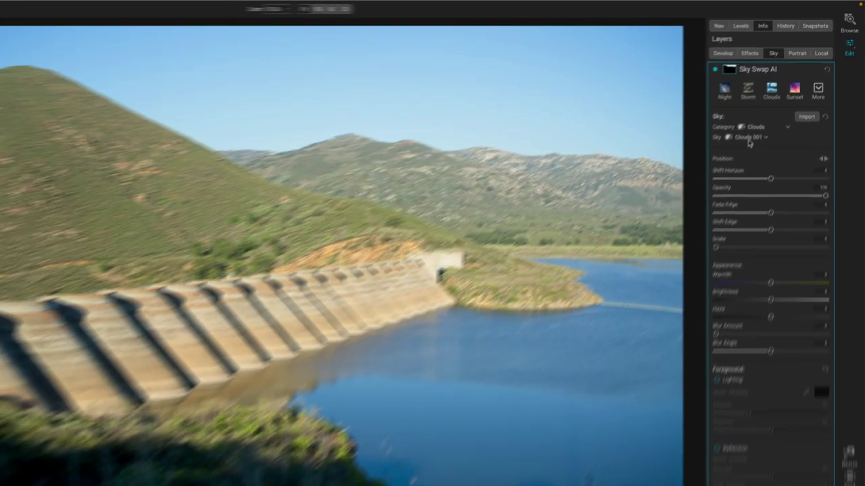
click(717, 178)
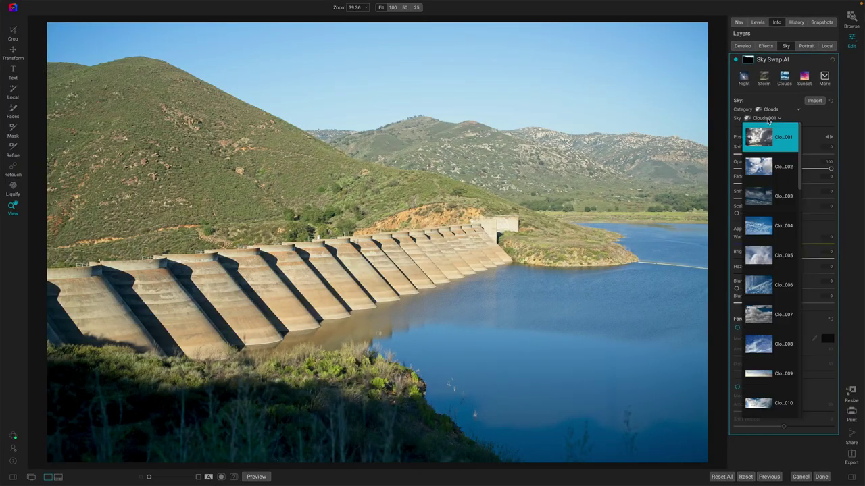
click(767, 173)
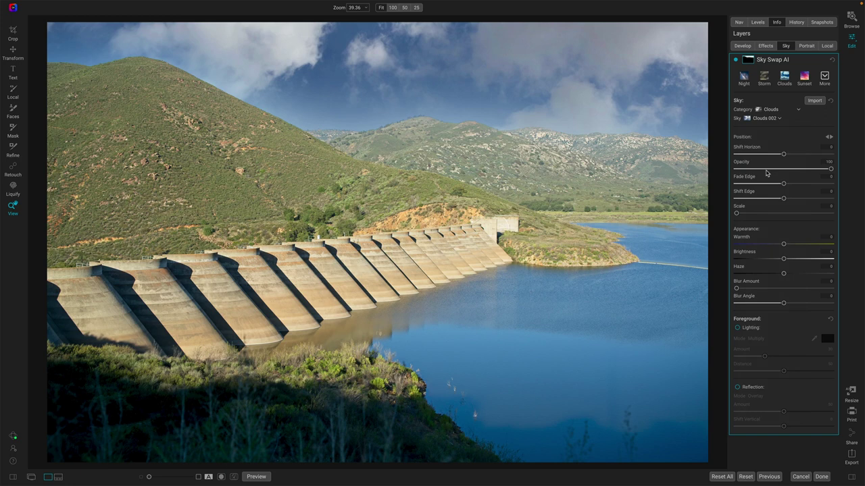
click(738, 388)
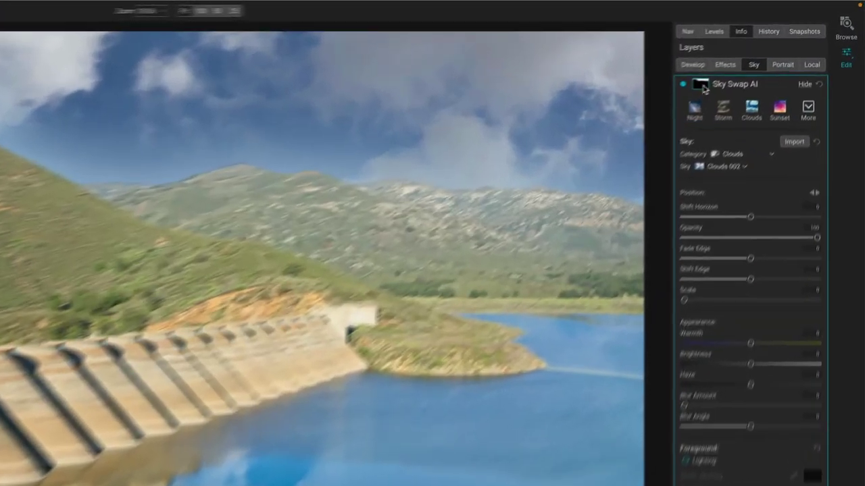
- Switch to the Mask brush (B) to show the Sky Swap AI Paint Out settings
key(b)
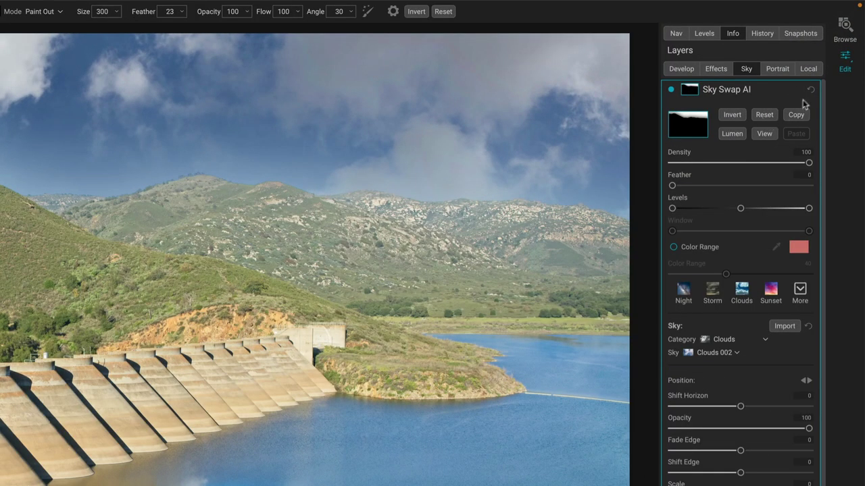
- Disable Sky Swap AI to restore the original blue sky, then go to the Effects filters
click(671, 89)
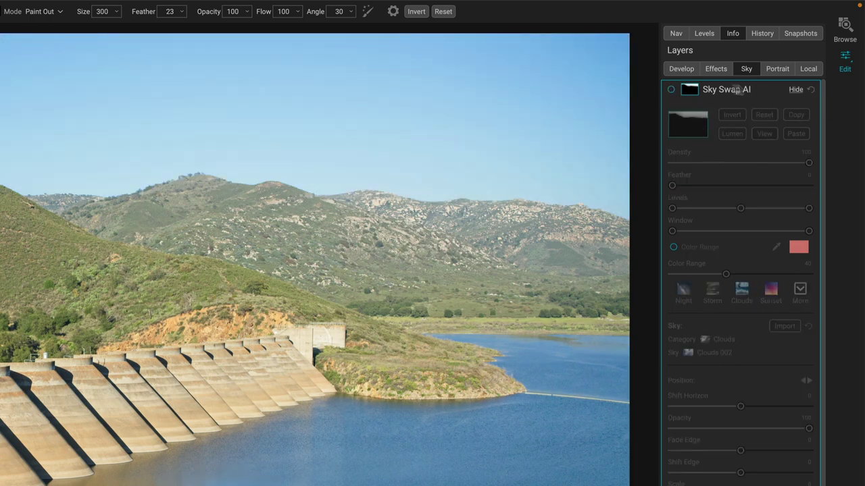
click(716, 70)
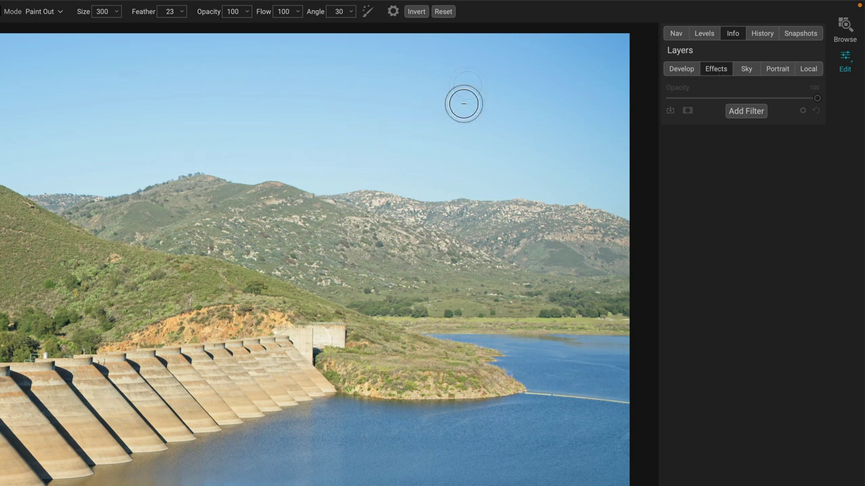
- Add a Color Adjustment filter set to the Sky preset to deepen the blues
click(746, 111)
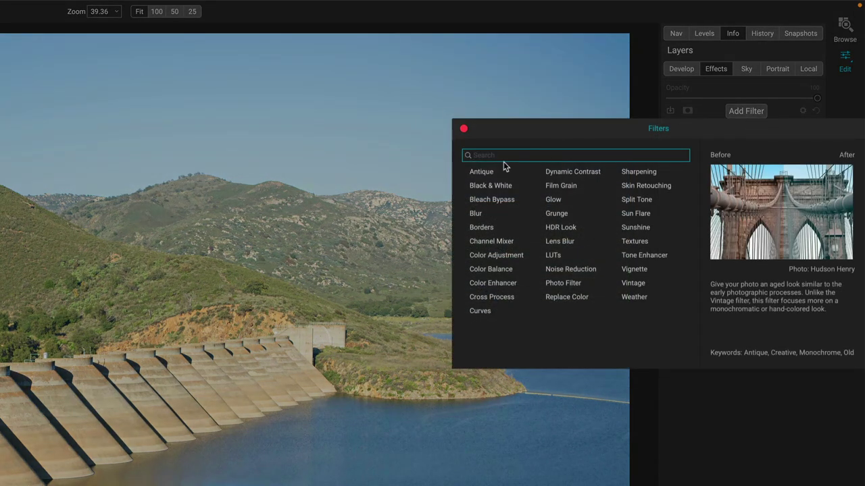
click(490, 261)
click(773, 199)
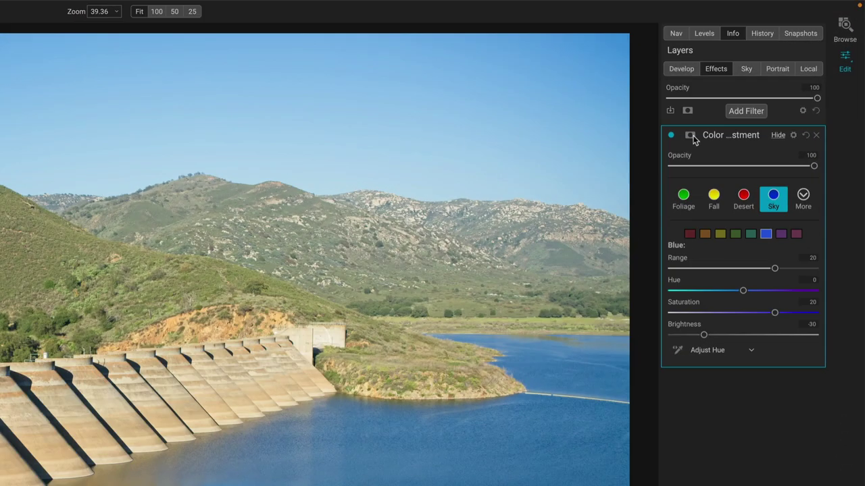
- Give the Color Adjustment filter an automatic Mask Sky mask
click(748, 90)
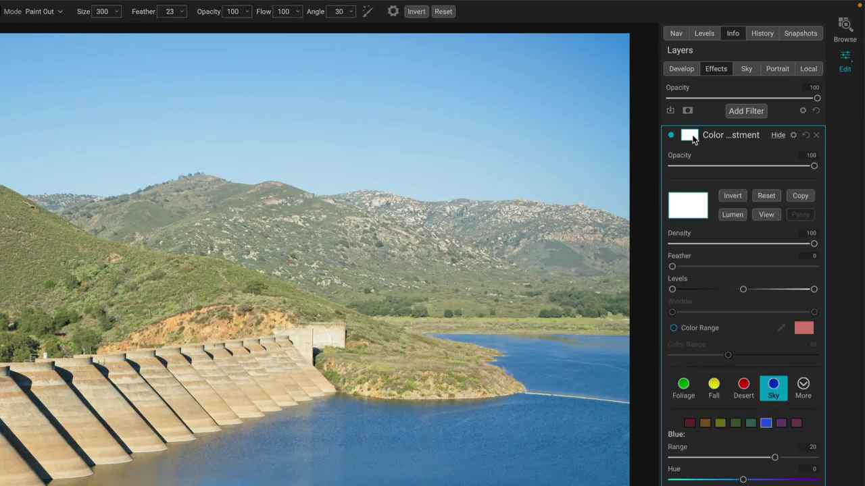
right_click(684, 202)
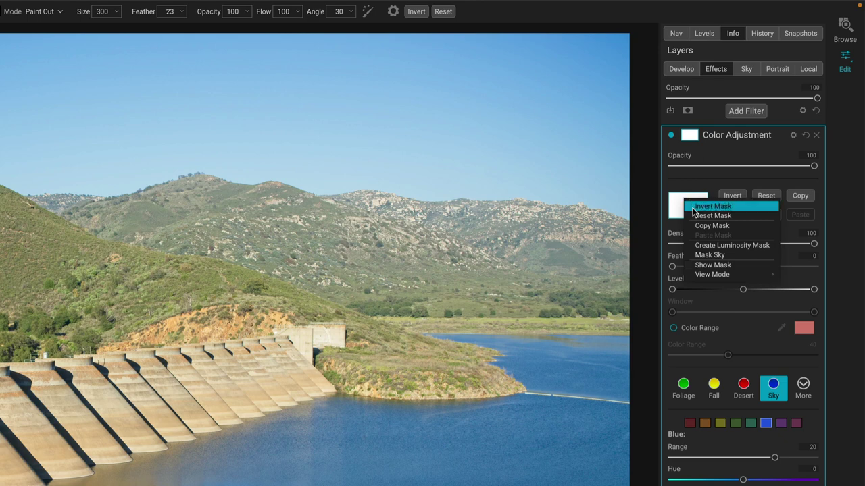
click(734, 256)
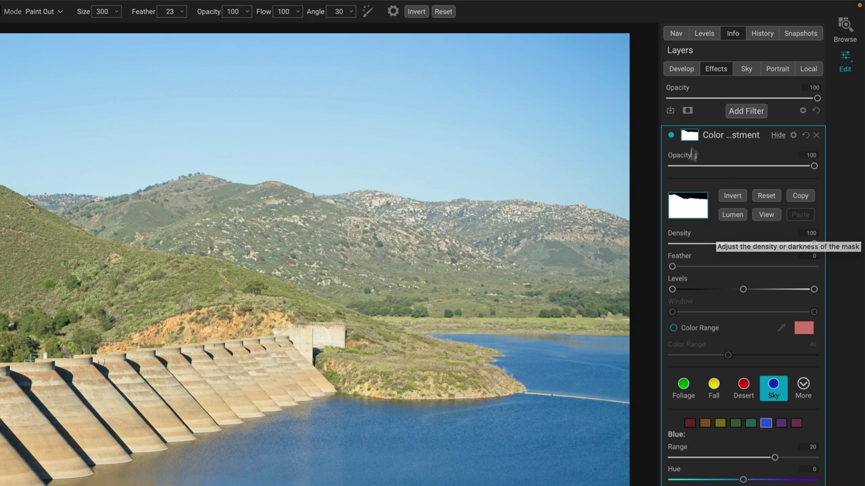
- Invert the sky mask and nudge the Blue hue to 3
right_click(685, 213)
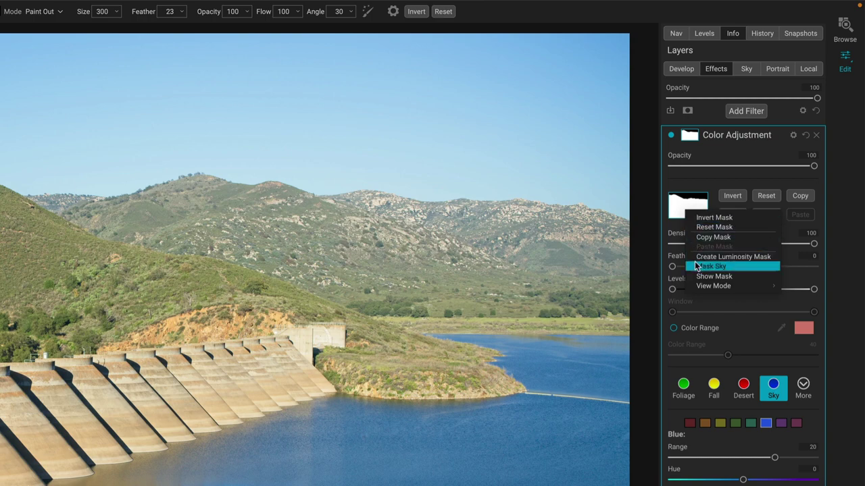
key(Escape)
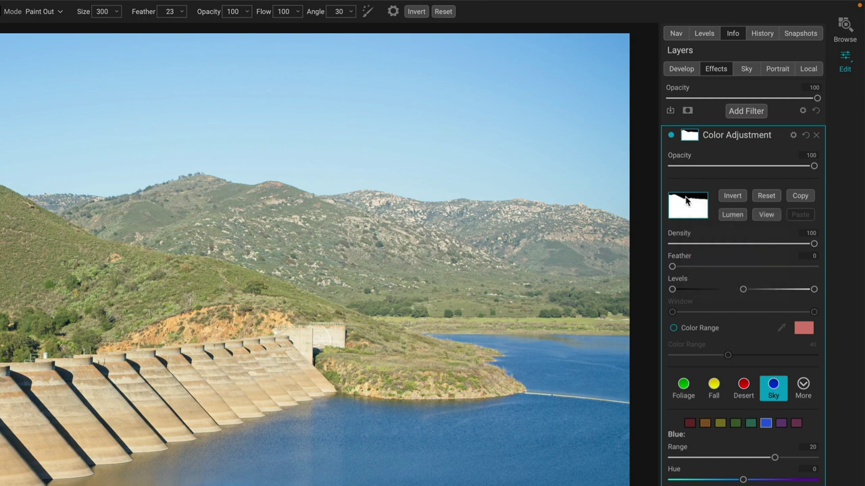
click(730, 195)
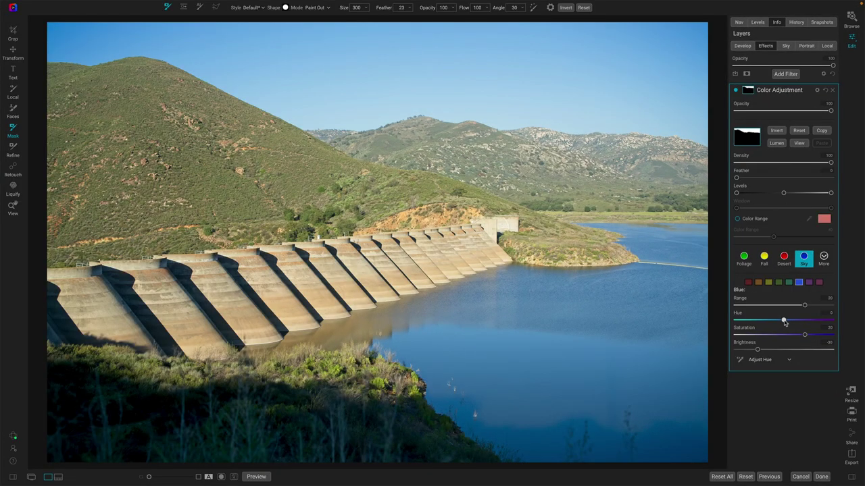
mouse_move(783, 323)
mouse_down()
mouse_move(803, 323)
mouse_move(786, 324)
mouse_up()
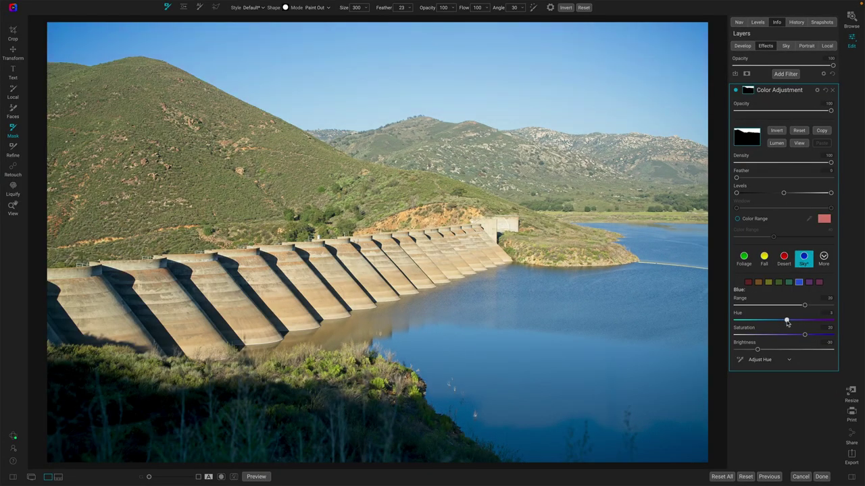
click(799, 143)
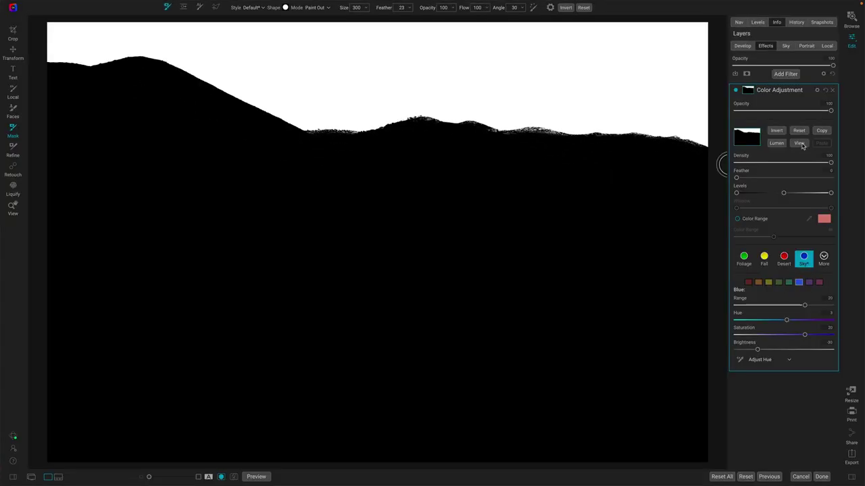
click(799, 144)
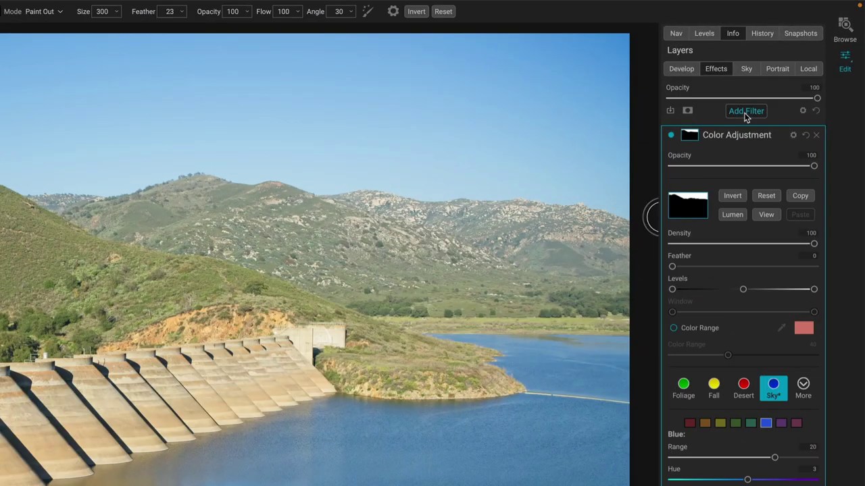
- Add a second Color Adjustment filter with the Foliage preset, green Saturation 20
click(746, 112)
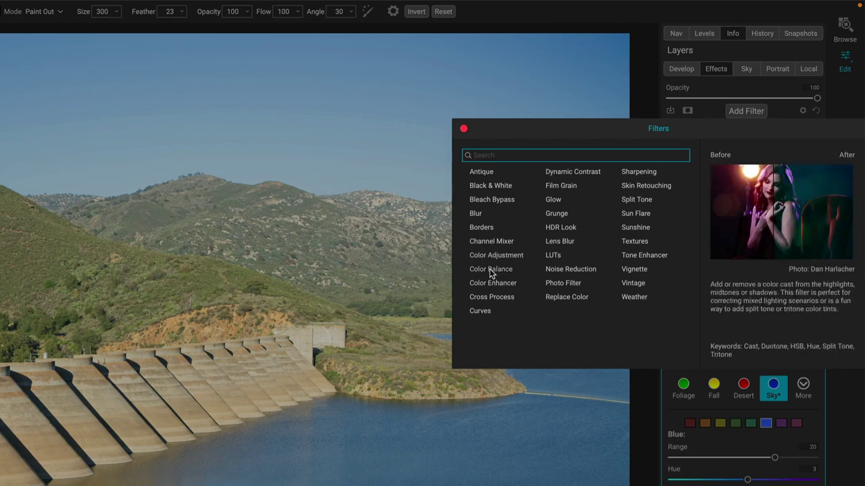
click(493, 256)
click(684, 204)
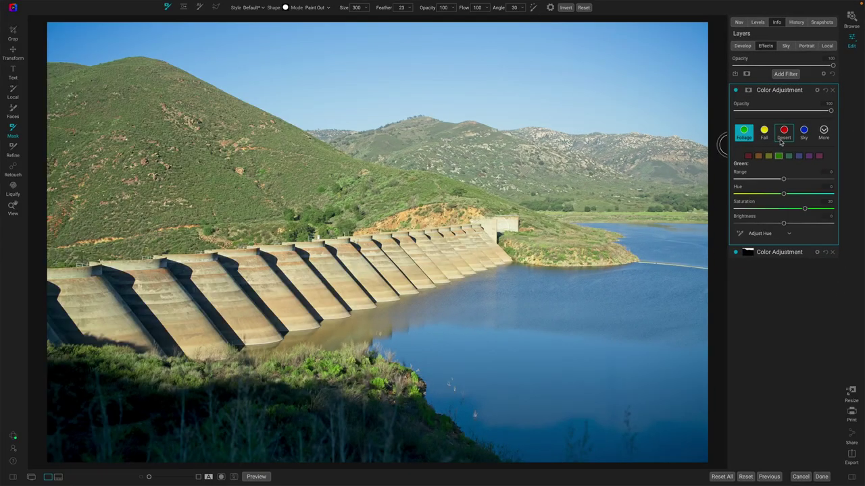
- Toggle the foliage boost off and on twice to compare, leaving it enabled
click(736, 90)
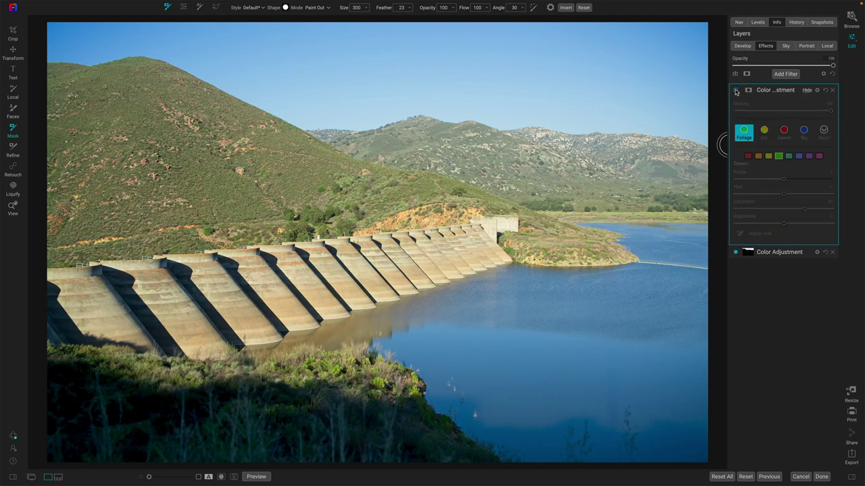
click(735, 90)
click(735, 91)
click(735, 91)
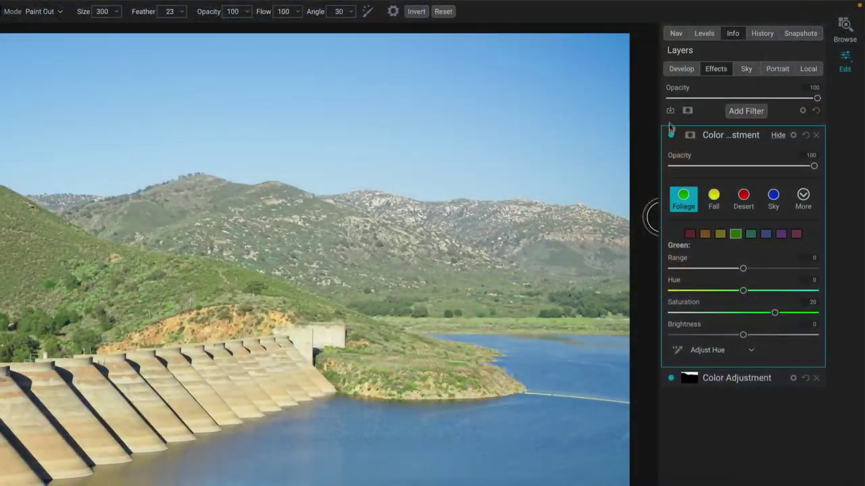
click(735, 113)
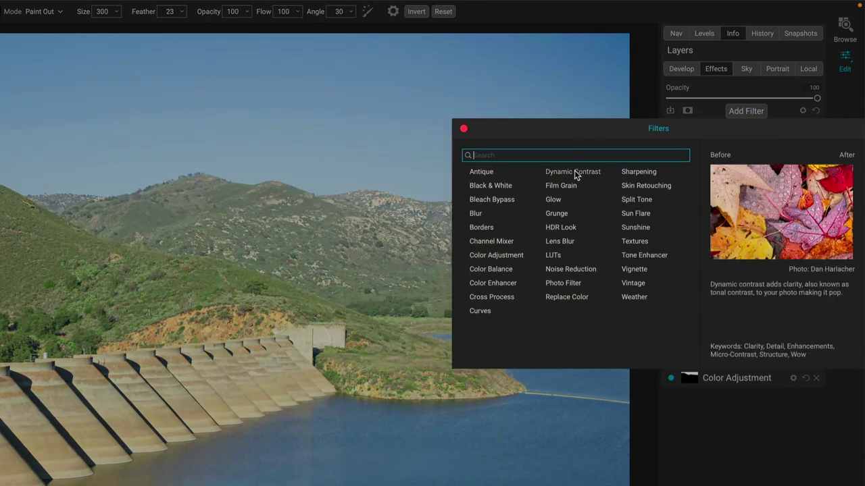
- Add a Dynamic Contrast filter (Medium 15, Large 20) with a Mask Sky mask excluding the sky
click(573, 173)
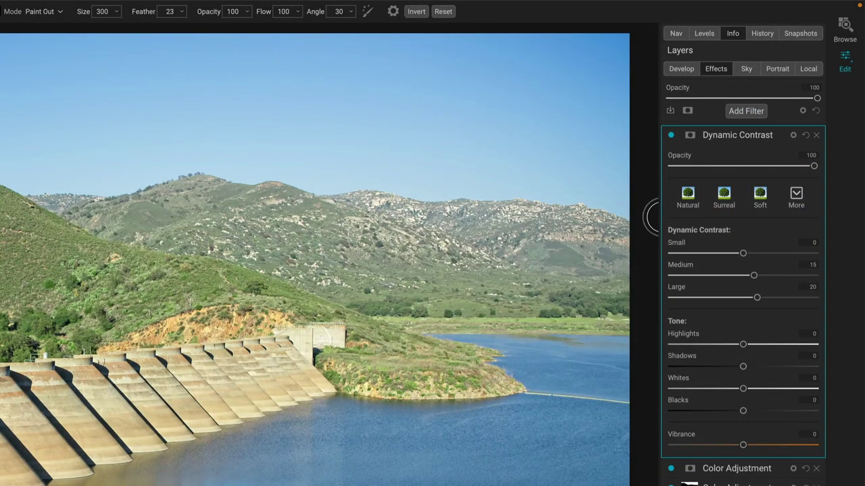
click(689, 135)
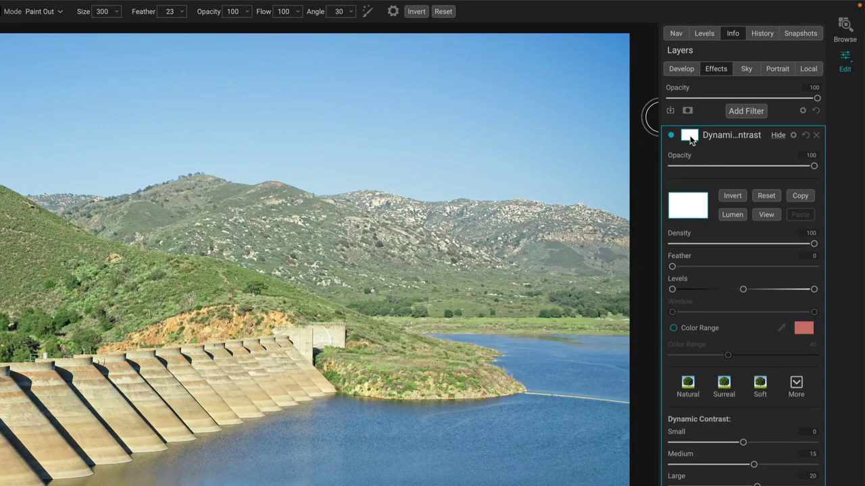
right_click(690, 200)
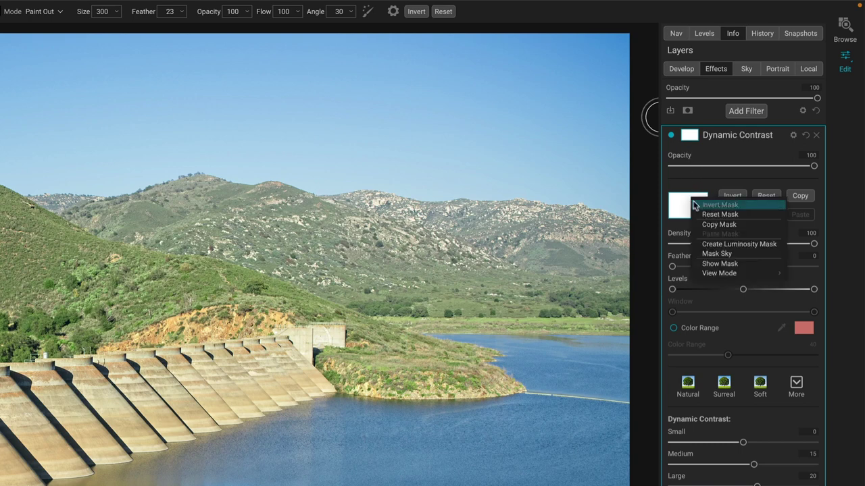
click(703, 254)
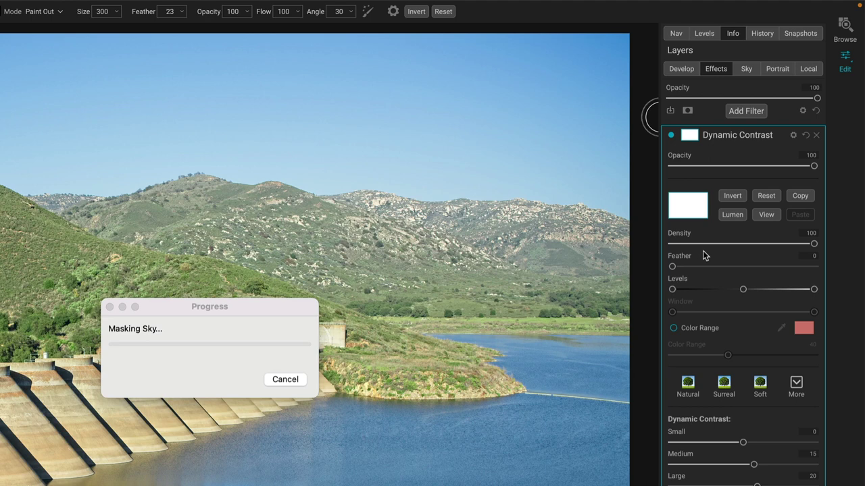
- Toggle Dynamic Contrast off and on twice to compare, leaving it enabled
click(671, 135)
click(671, 135)
click(671, 136)
click(670, 136)
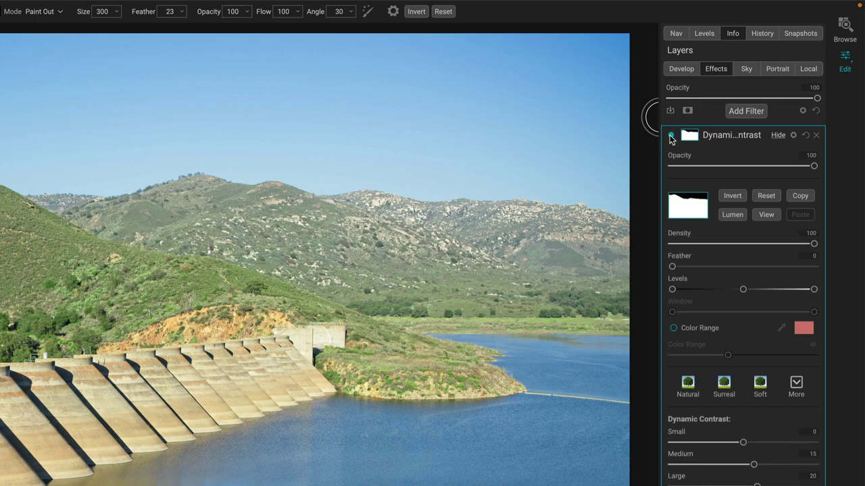